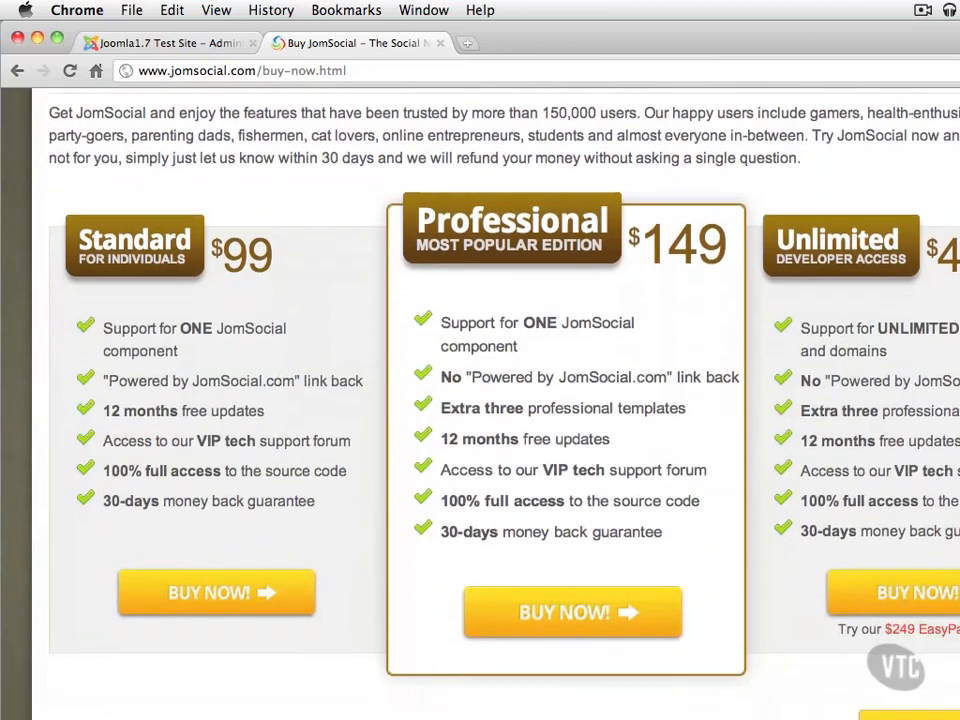
Step: Review the JomSocial pricing plans, then open the Download page from the site navigation and go to the account area
{"action": "scroll", "coordinate": [480, 400], "scroll_direction": "down", "scroll_amount": 4}
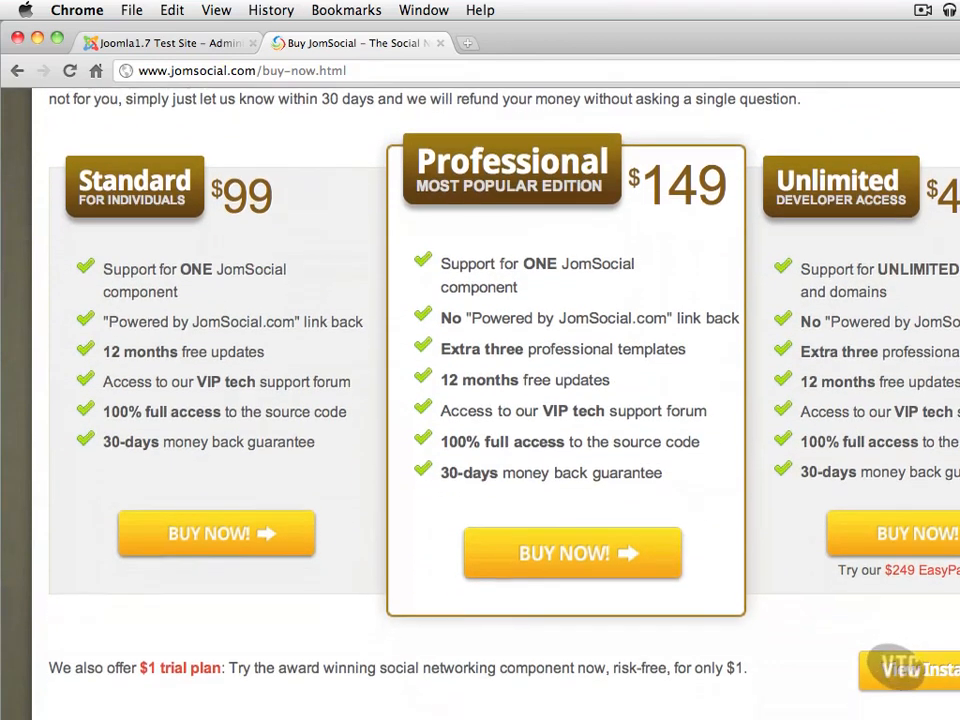
{"action": "scroll", "coordinate": [480, 400], "scroll_direction": "down", "scroll_amount": 3}
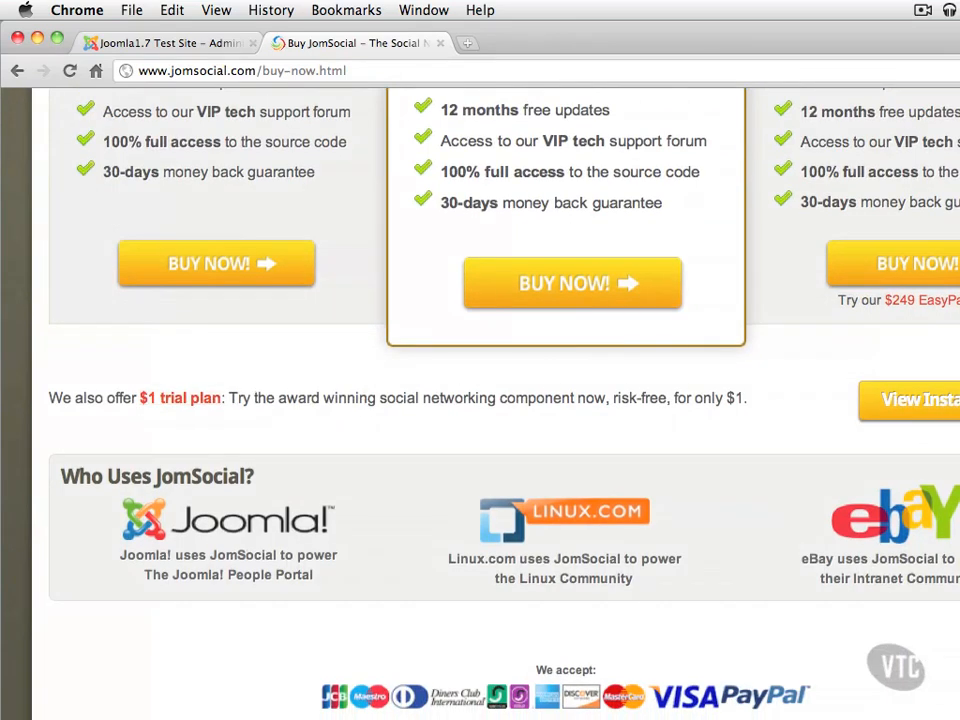
{"action": "scroll", "coordinate": [480, 400], "scroll_direction": "up", "scroll_amount": 10}
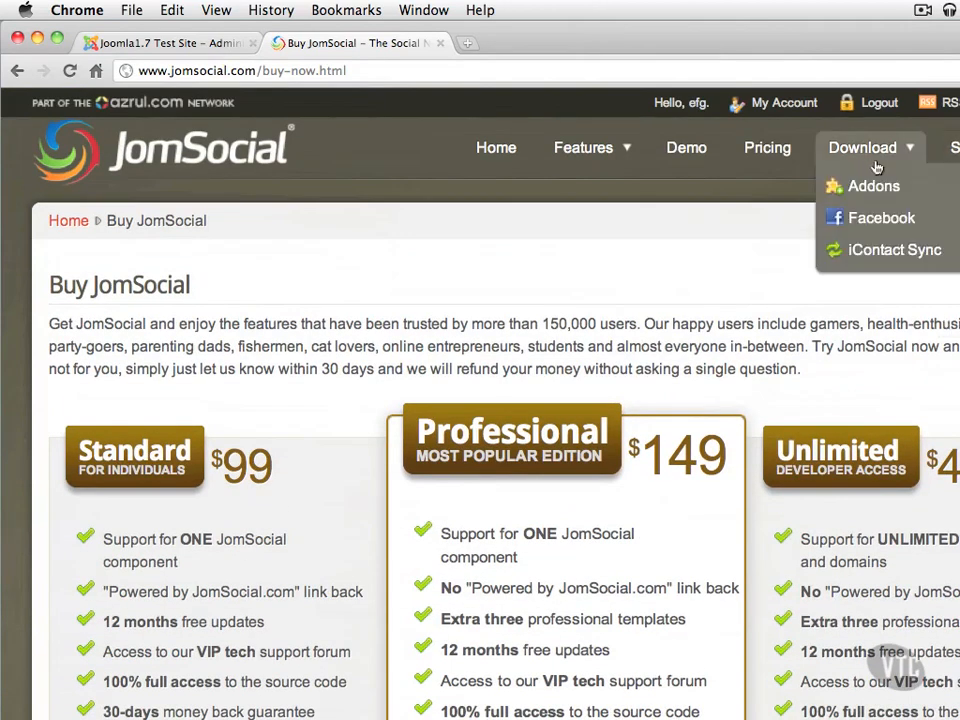
{"action": "left_click", "coordinate": [868, 160]}
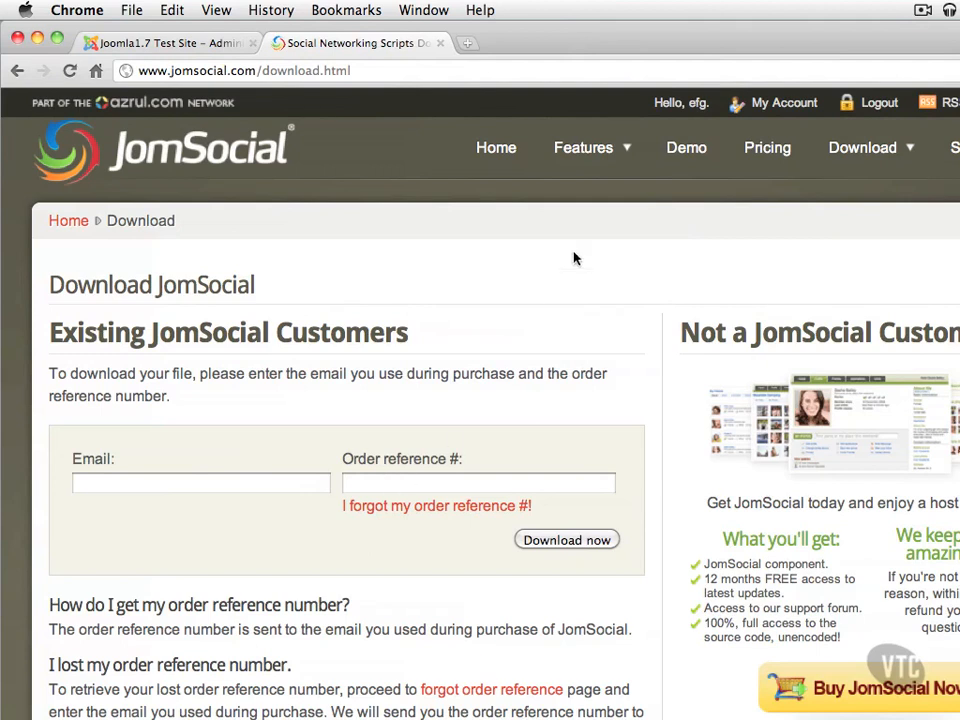
{"action": "left_click", "coordinate": [782, 104]}
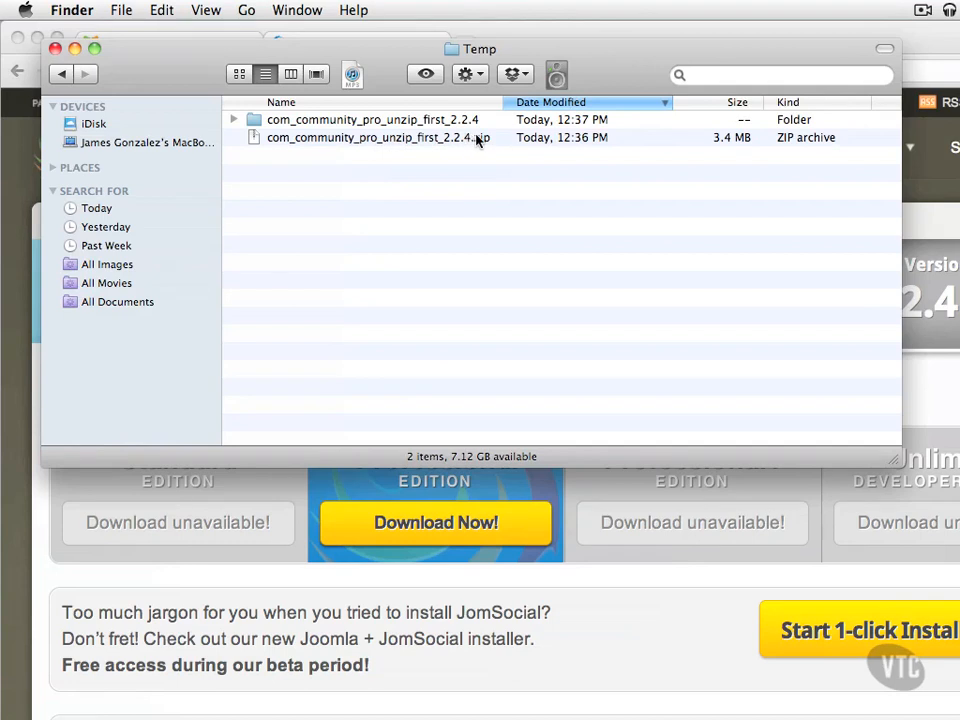
Step: In Finder's Temp folder, expand com_community_pro_unzip_first_2.2.4 and look through the component, Readme, modules and apps files
{"action": "left_click", "coordinate": [234, 120]}
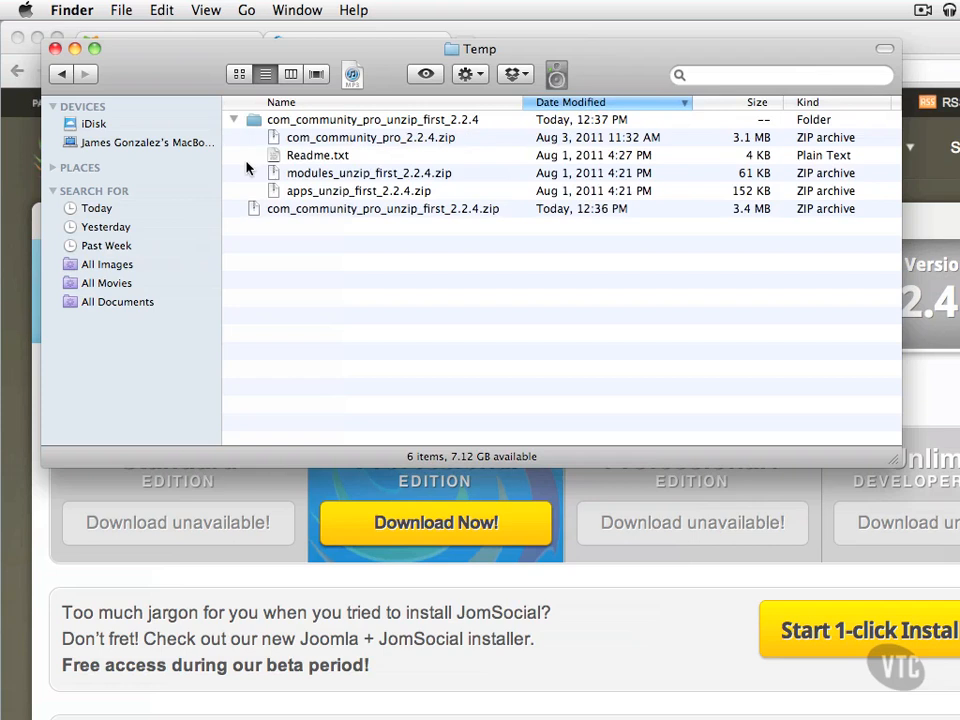
{"action": "left_click", "coordinate": [348, 140]}
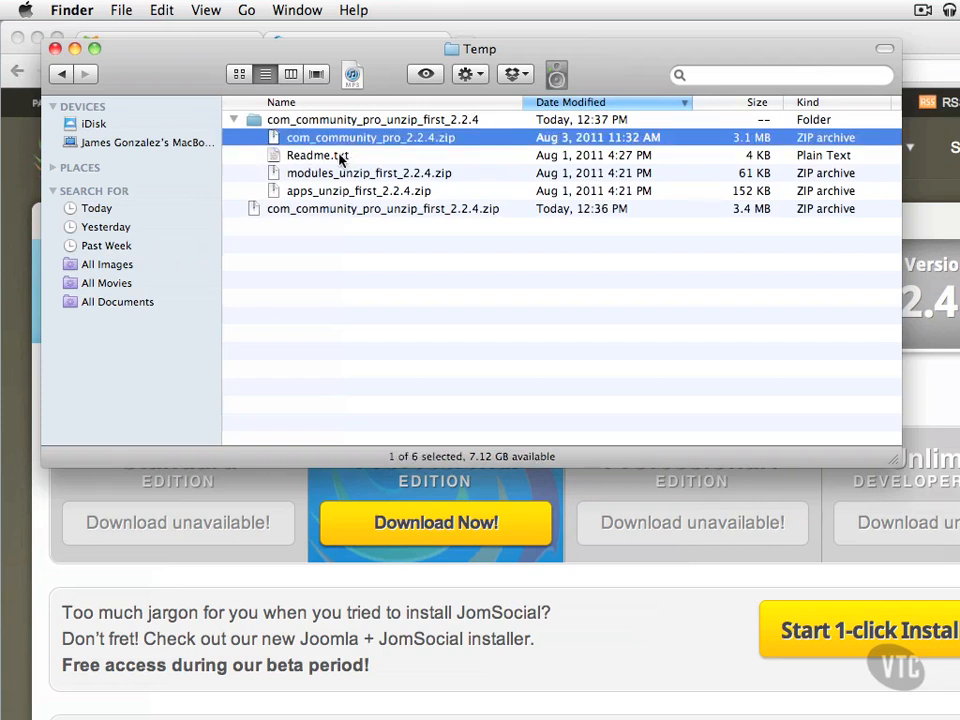
{"action": "left_click", "coordinate": [336, 156]}
{"action": "left_click", "coordinate": [340, 174]}
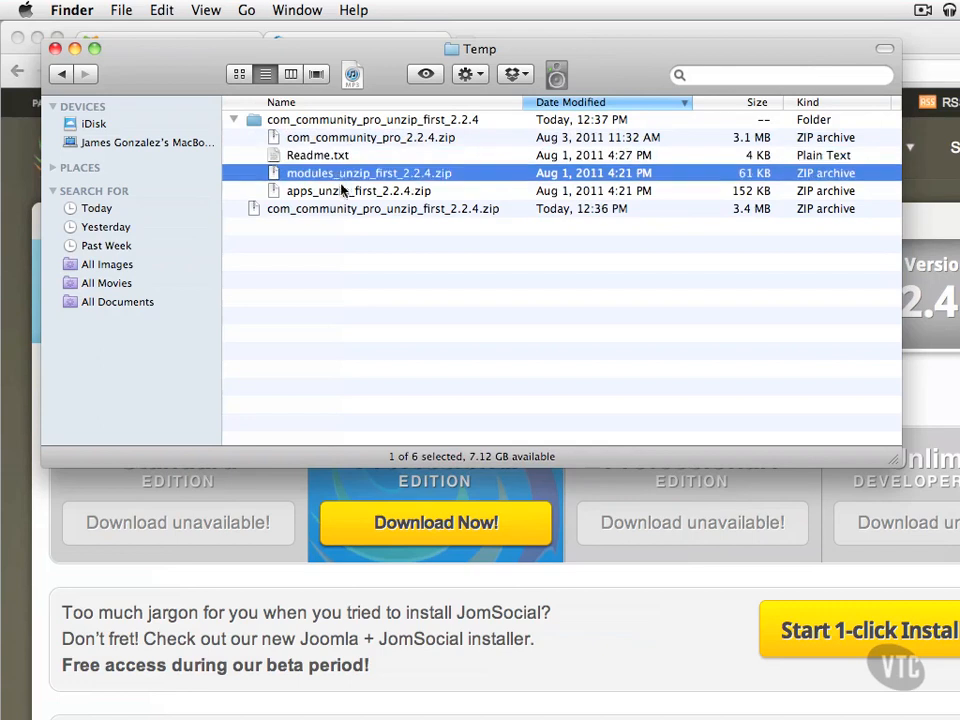
{"action": "left_click", "coordinate": [344, 191]}
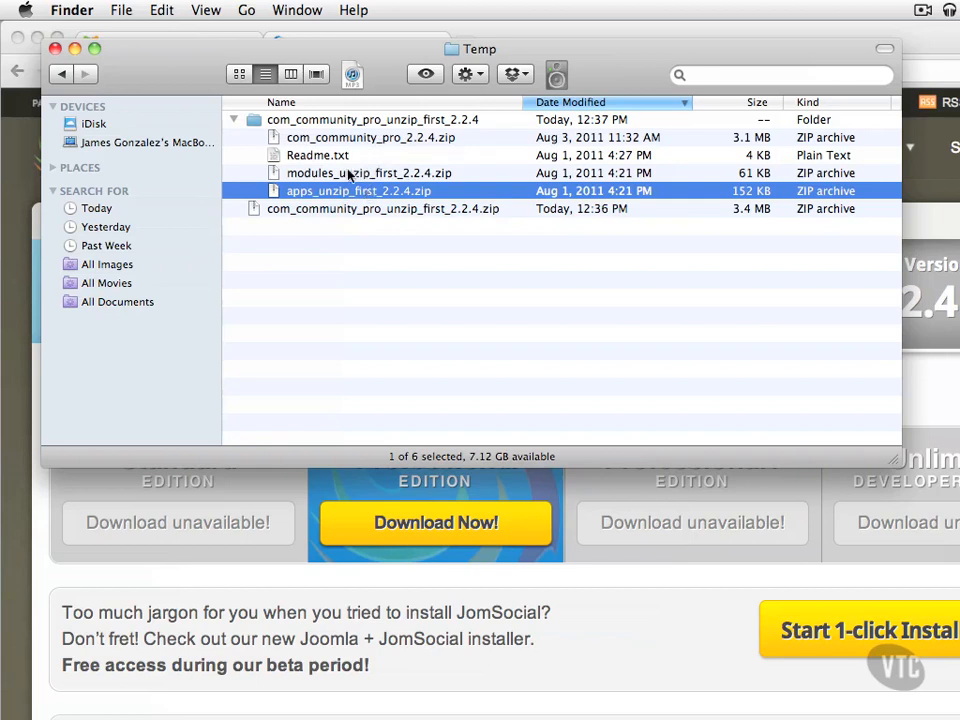
Step: Create a new folder named apps in the Temp folder
{"action": "left_click", "coordinate": [121, 10]}
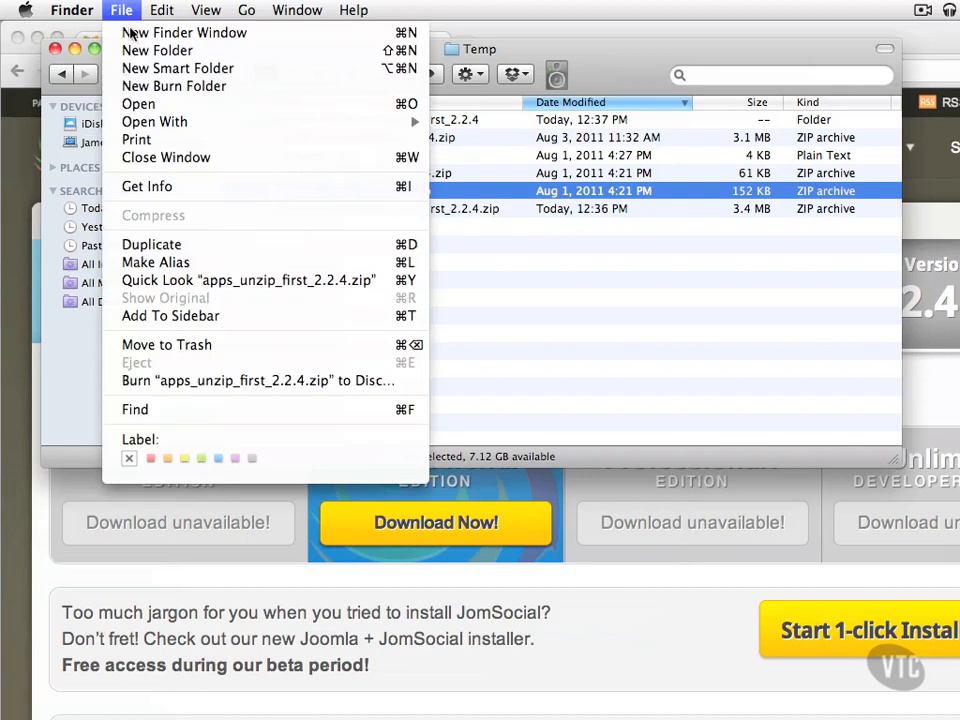
{"action": "left_click", "coordinate": [143, 55]}
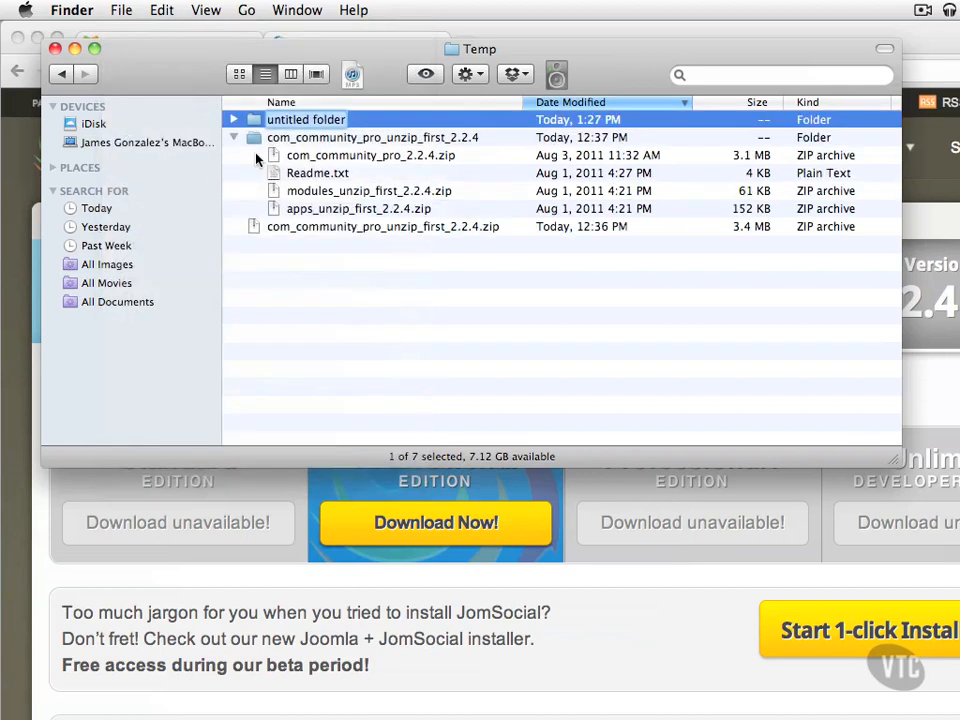
{"action": "type", "text": "apps"}
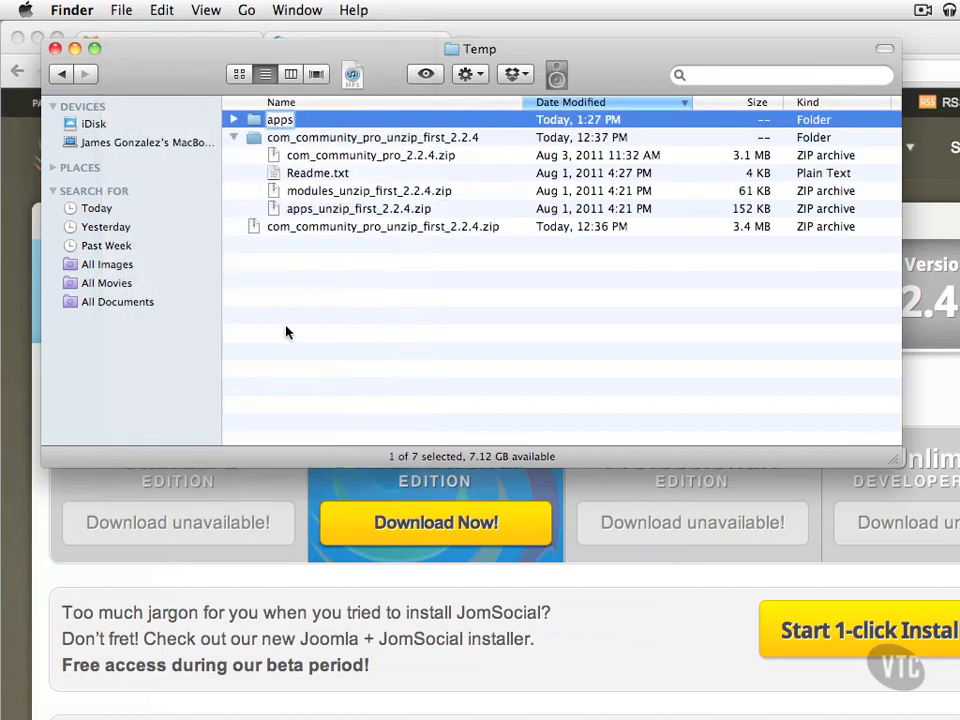
{"action": "left_click", "coordinate": [245, 128]}
Step: Create a second new folder named modules in the Temp folder
{"action": "left_click", "coordinate": [121, 10]}
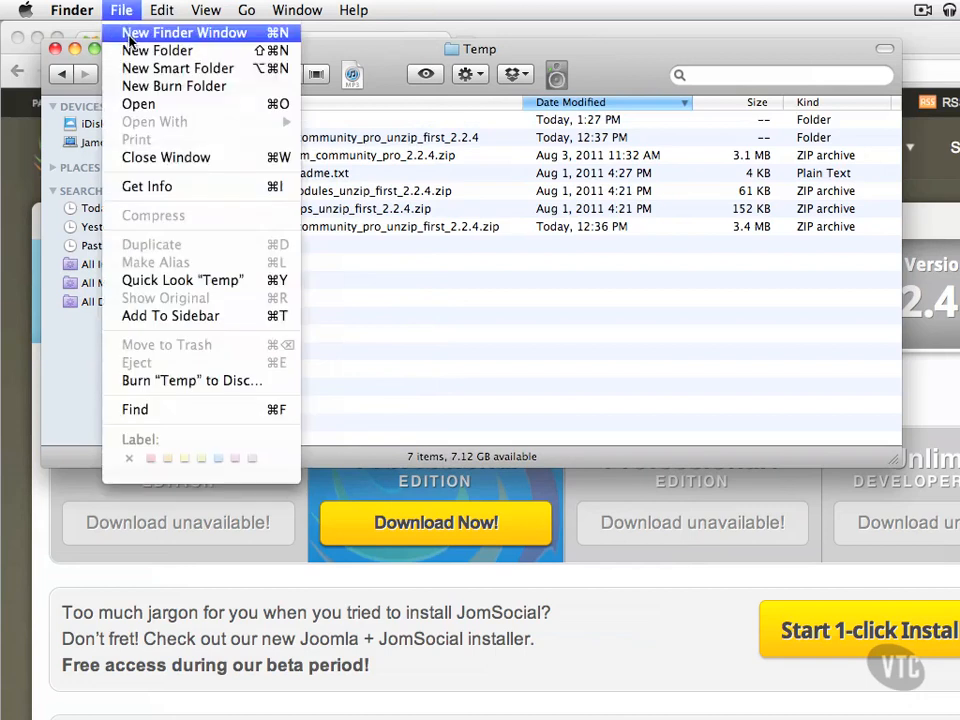
{"action": "left_click", "coordinate": [133, 51]}
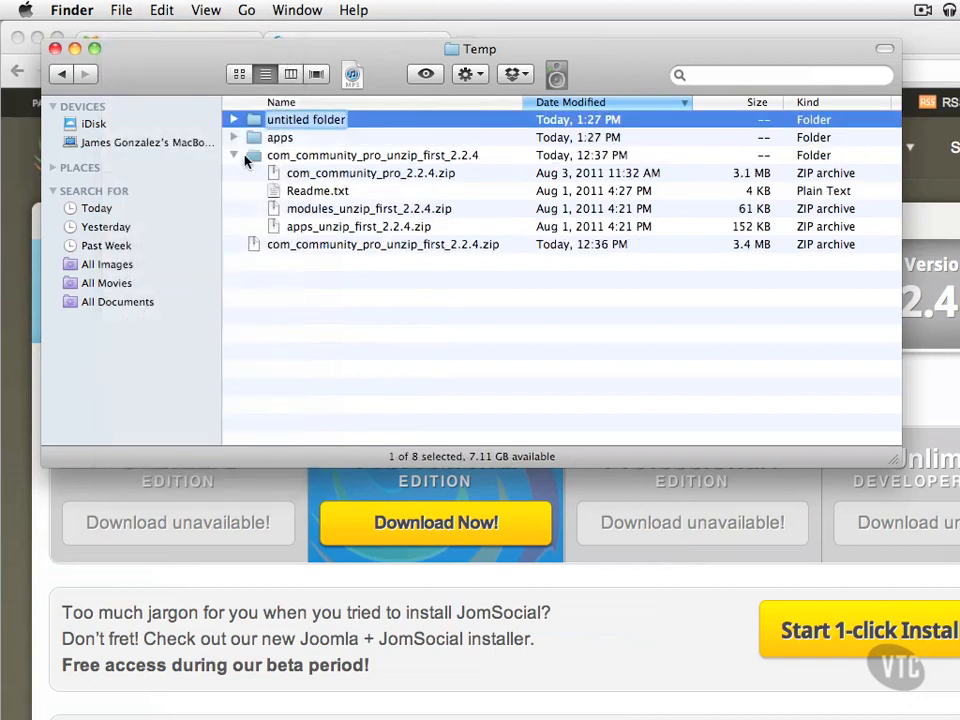
{"action": "type", "text": "modules"}
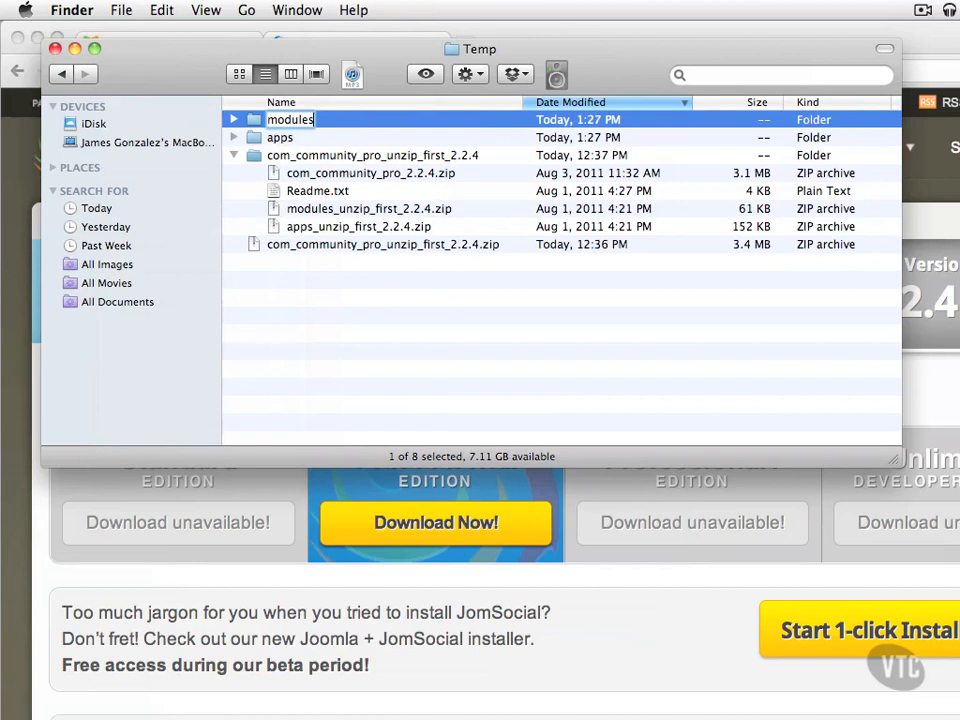
{"action": "left_click", "coordinate": [306, 266]}
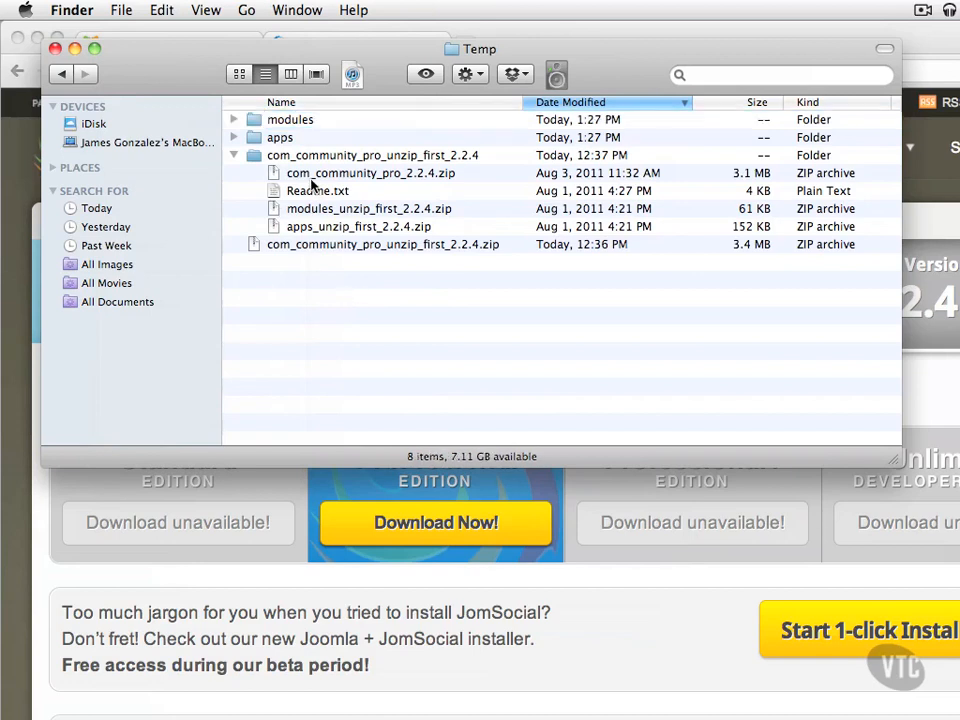
Step: Move modules_unzip_first_2.2.4.zip into the modules folder and apps_unzip_first_2.2.4.zip into the apps folder
{"action": "left_click_drag", "start_coordinate": [313, 208], "coordinate": [294, 126]}
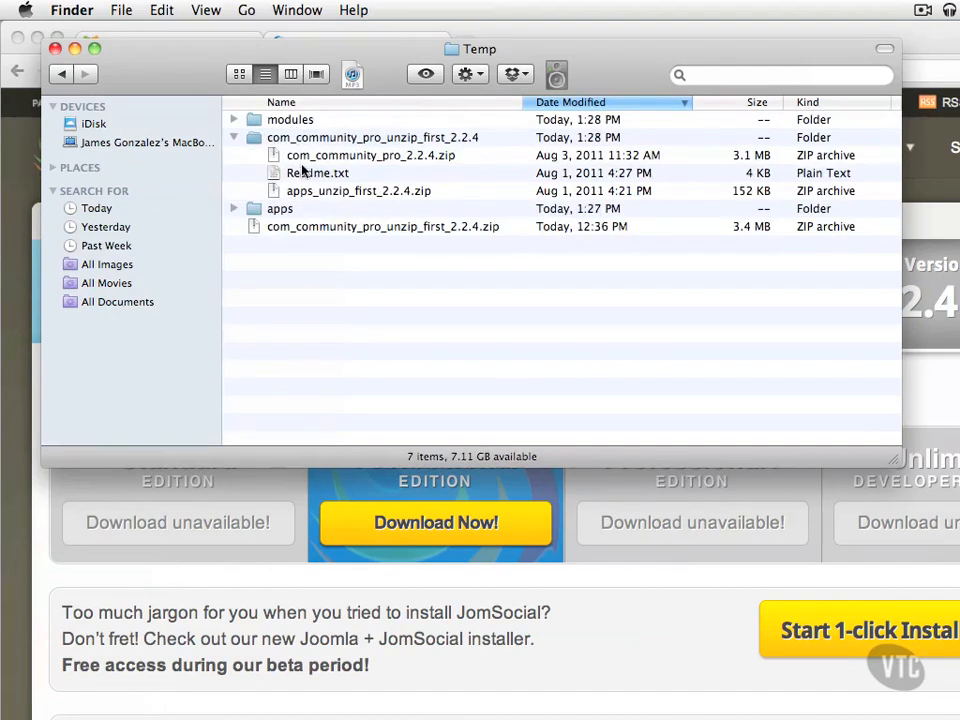
{"action": "left_click", "coordinate": [307, 197]}
{"action": "mouse_move", "coordinate": [303, 200]}
{"action": "left_mouse_down"}
{"action": "mouse_move", "coordinate": [296, 154]}
{"action": "mouse_move", "coordinate": [283, 152]}
{"action": "mouse_move", "coordinate": [294, 174]}
{"action": "mouse_move", "coordinate": [252, 186]}
{"action": "mouse_move", "coordinate": [272, 178]}
{"action": "mouse_move", "coordinate": [286, 209]}
{"action": "left_mouse_up"}
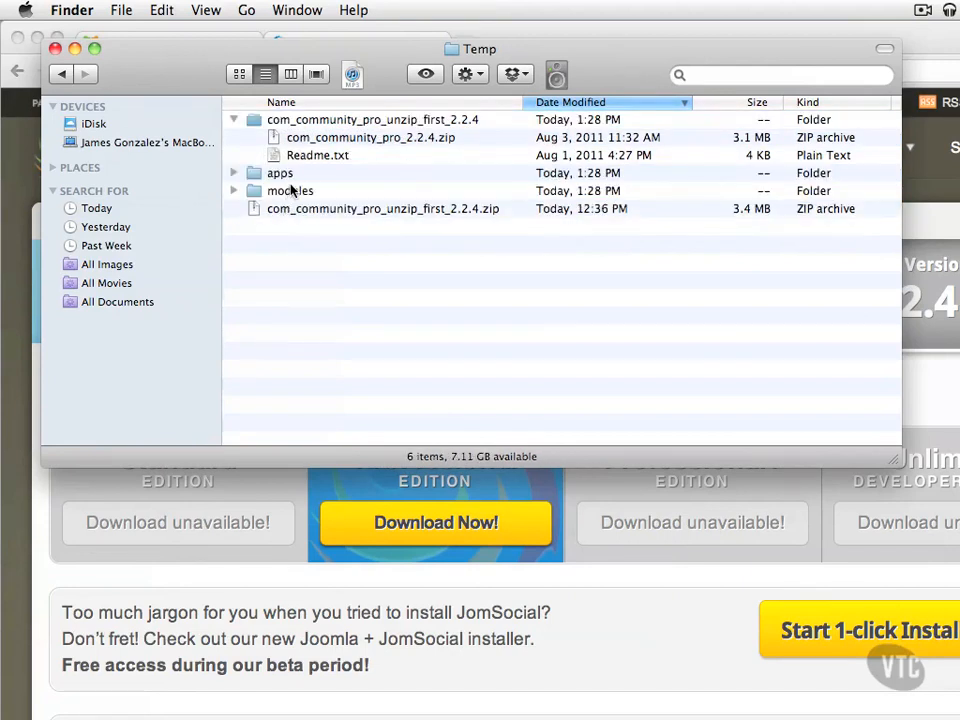
Step: Switch to the Joomla administrator site in Chrome and open the Extension Manager's install page
{"action": "left_click", "coordinate": [324, 140]}
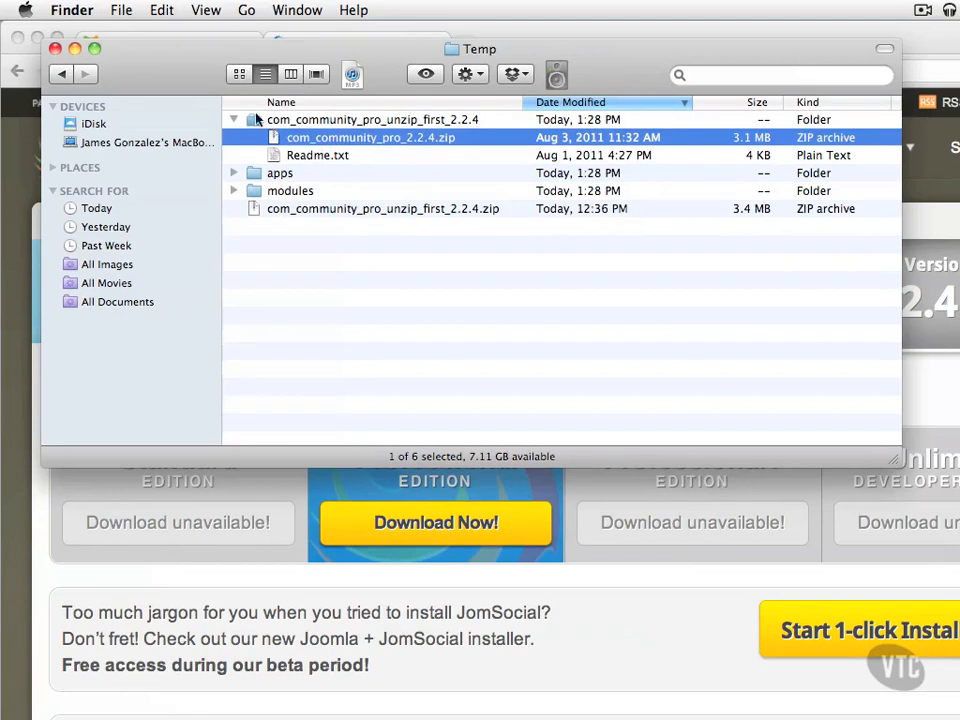
{"action": "left_click_drag", "start_coordinate": [190, 73], "coordinate": [414, 316]}
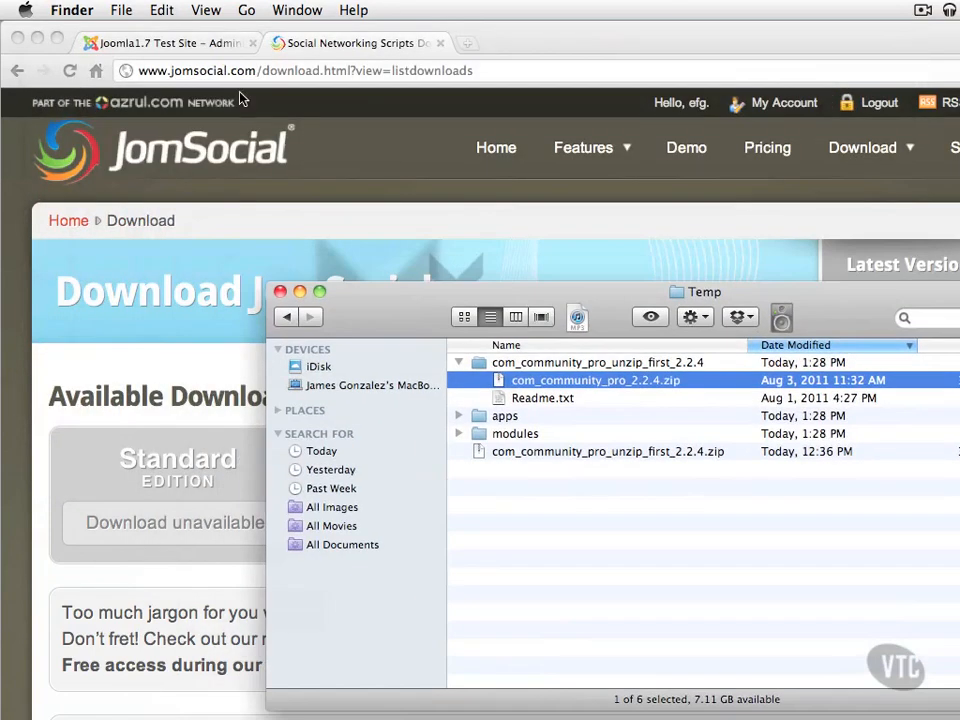
{"action": "left_click", "coordinate": [218, 50]}
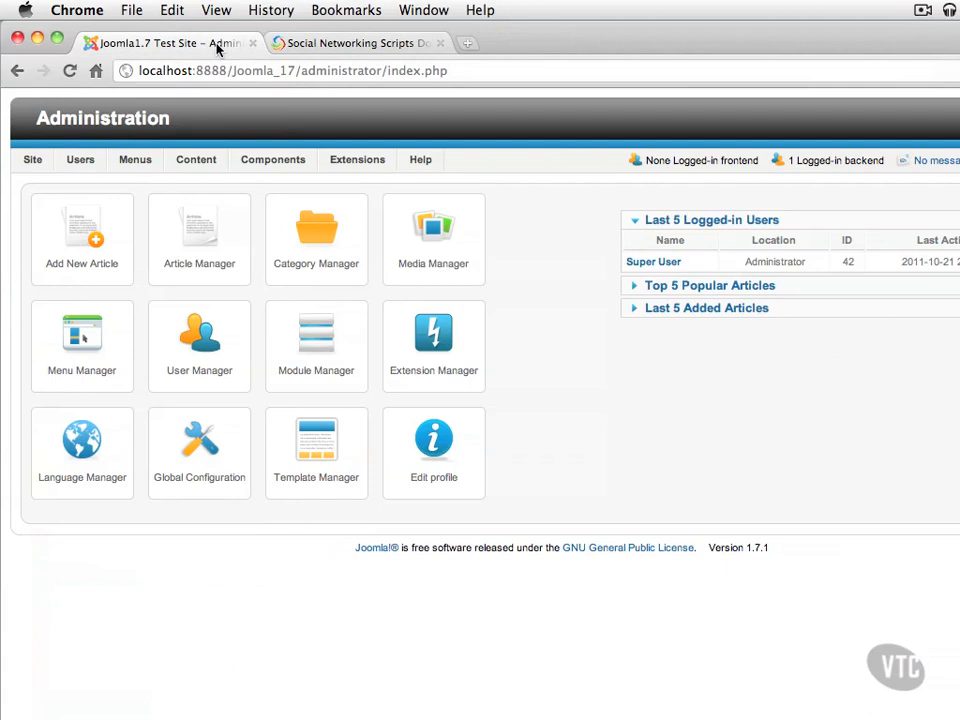
{"action": "mouse_move", "coordinate": [334, 166]}
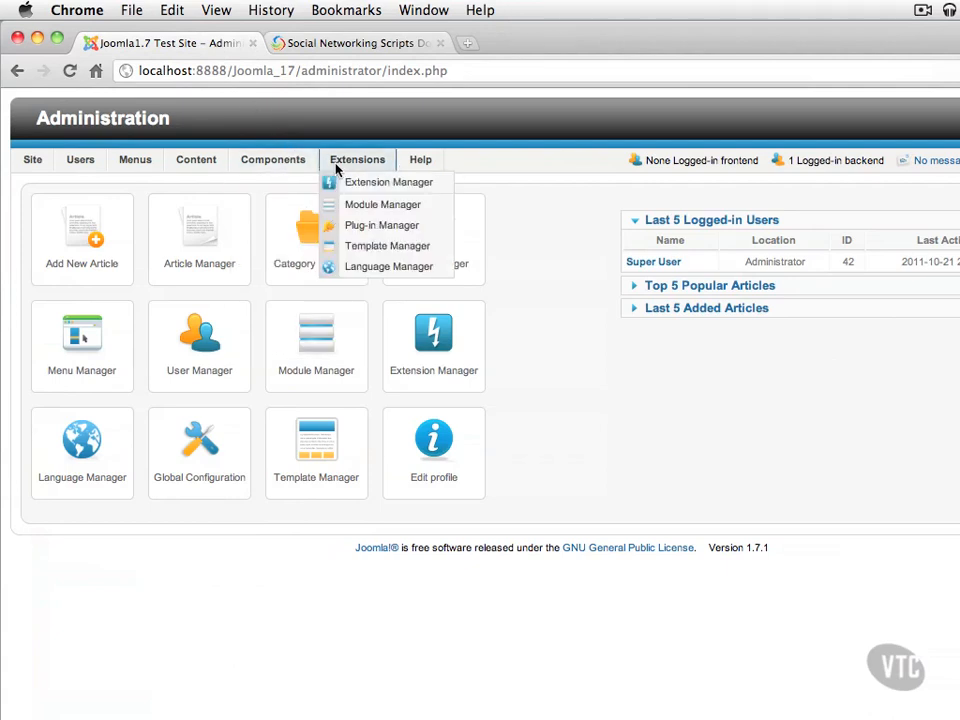
{"action": "left_click", "coordinate": [352, 185]}
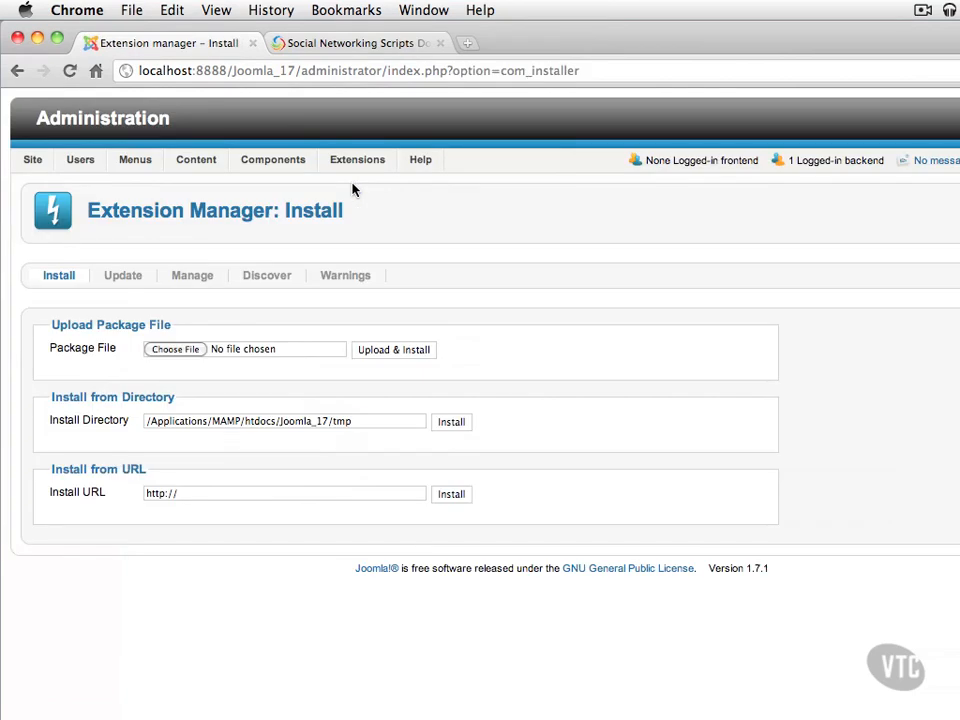
Step: Upload and install com_community_pro_2.2.4.zip from the com_community_pro_unzip_first_2.2.4 folder, and continue to the JomSocial Installer to complete the installation
{"action": "left_click", "coordinate": [173, 350]}
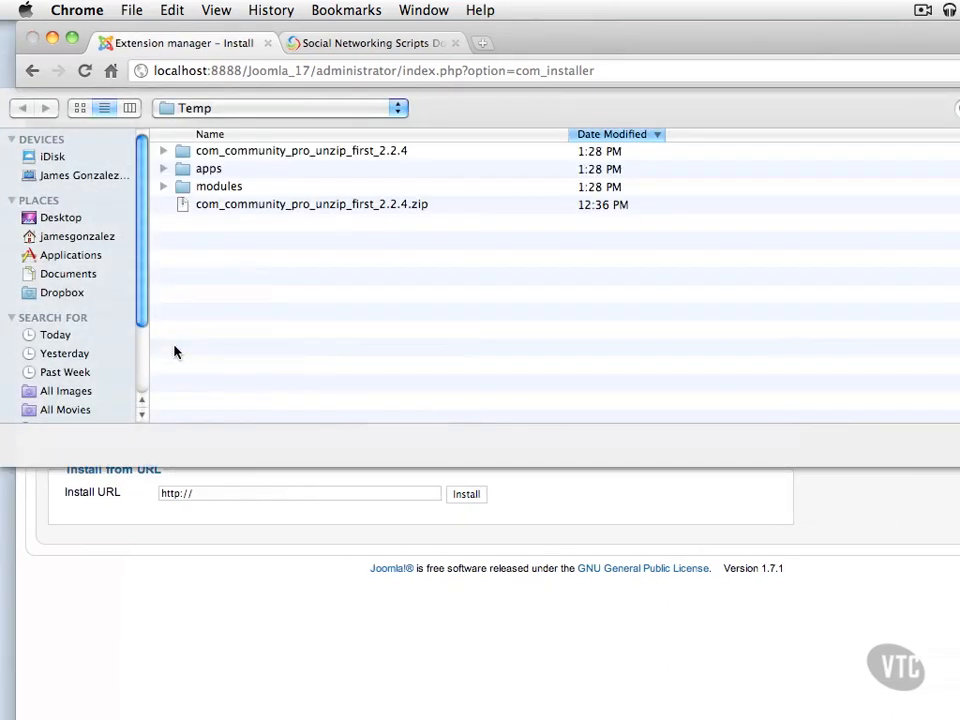
{"action": "left_click", "coordinate": [349, 208]}
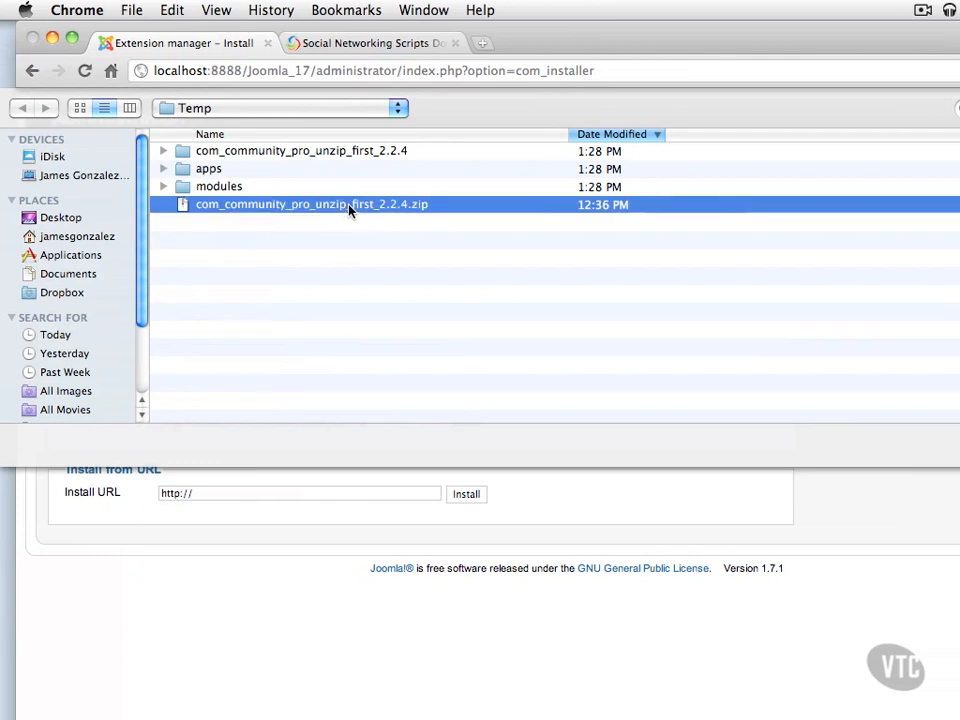
{"action": "left_click", "coordinate": [162, 151]}
{"action": "left_click", "coordinate": [231, 172]}
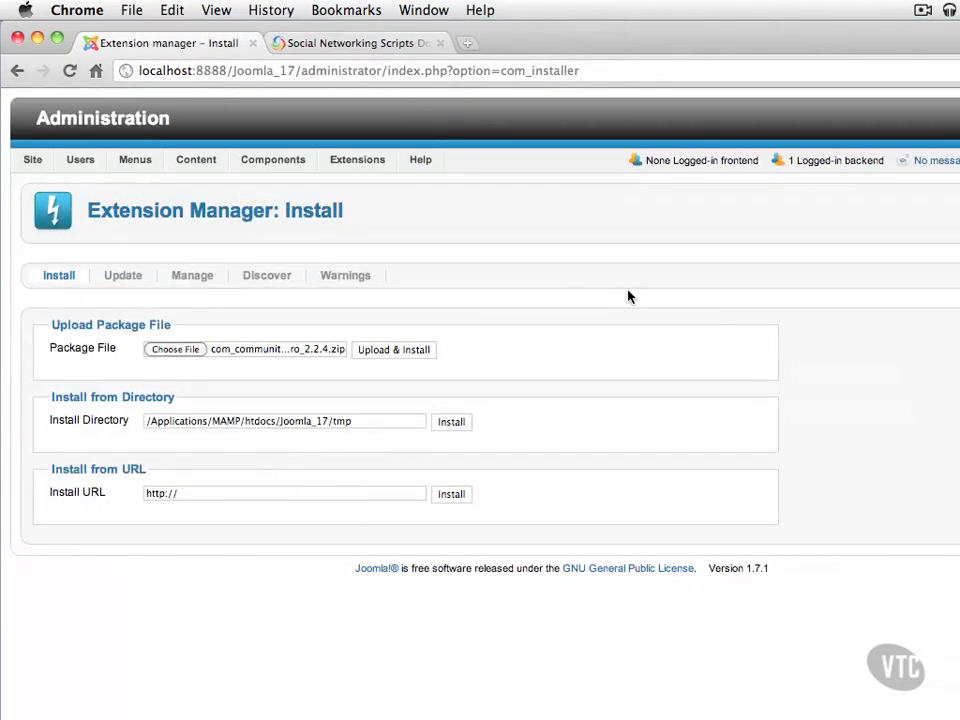
{"action": "left_click", "coordinate": [408, 350]}
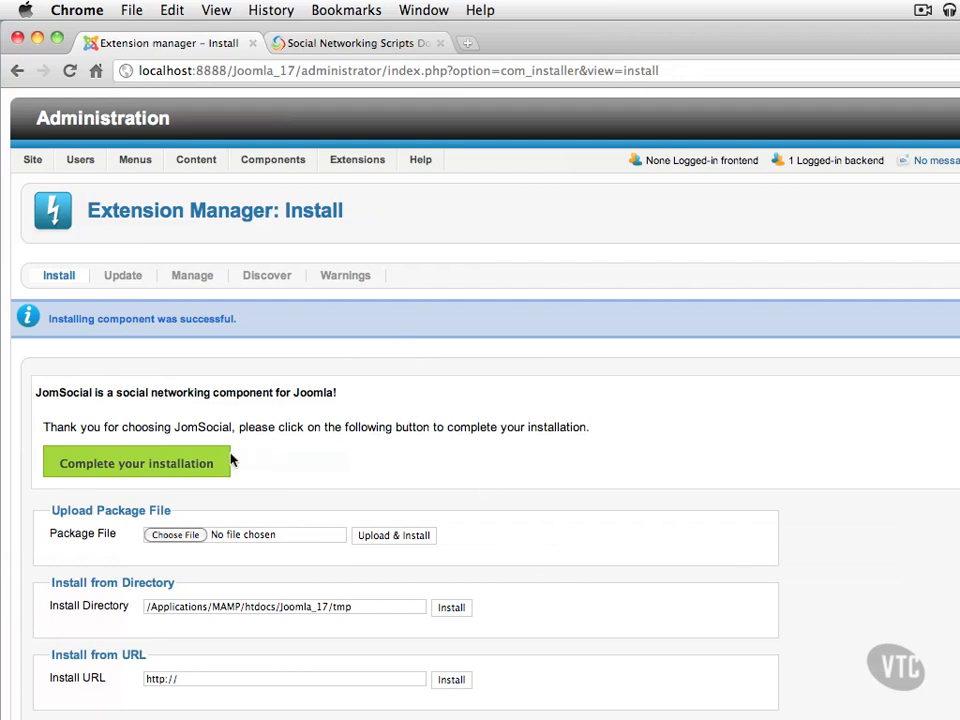
{"action": "left_click", "coordinate": [188, 464]}
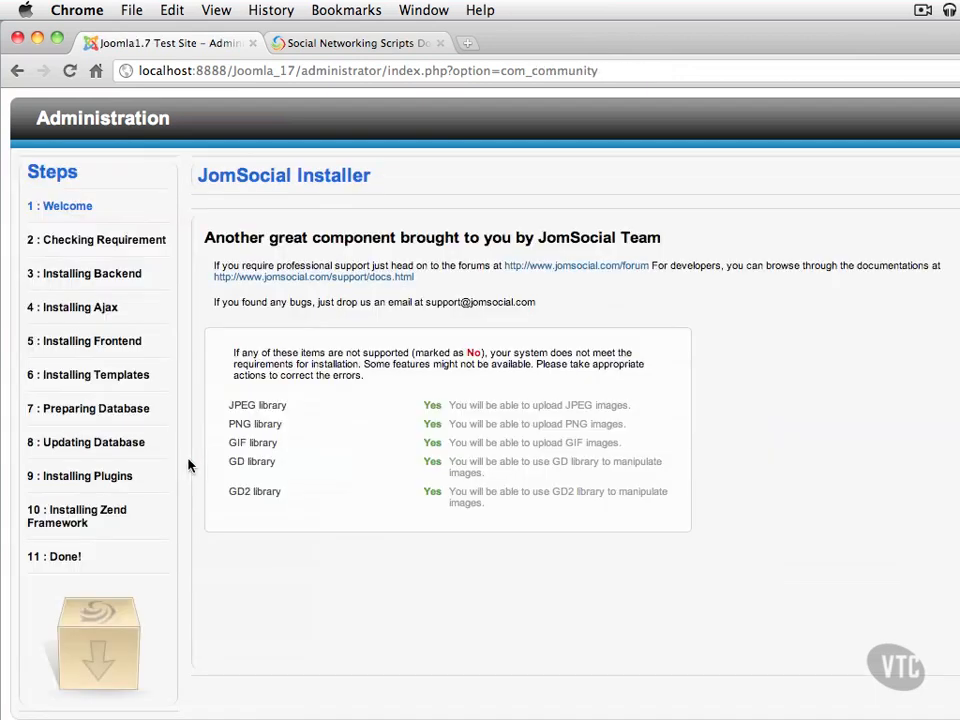